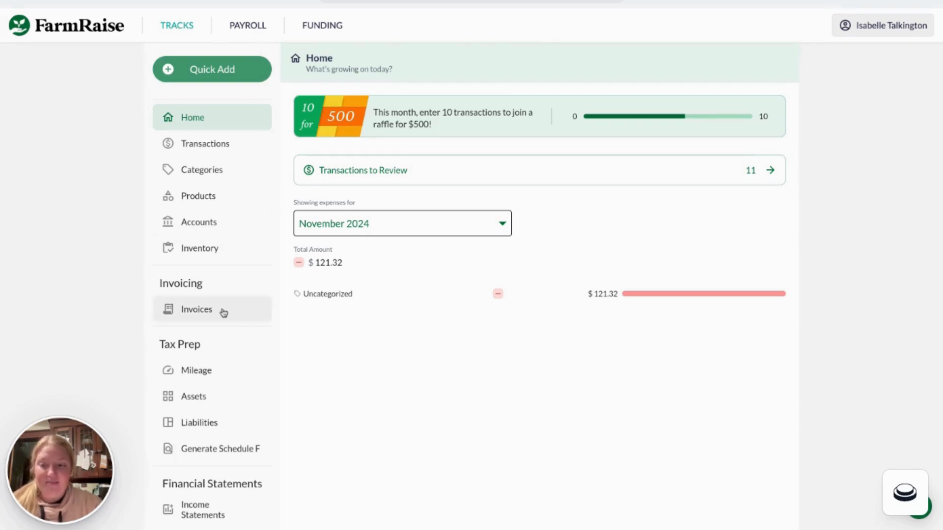
Open the Upload Your Data page of the profile section
scroll(223, 313, "down", 3)
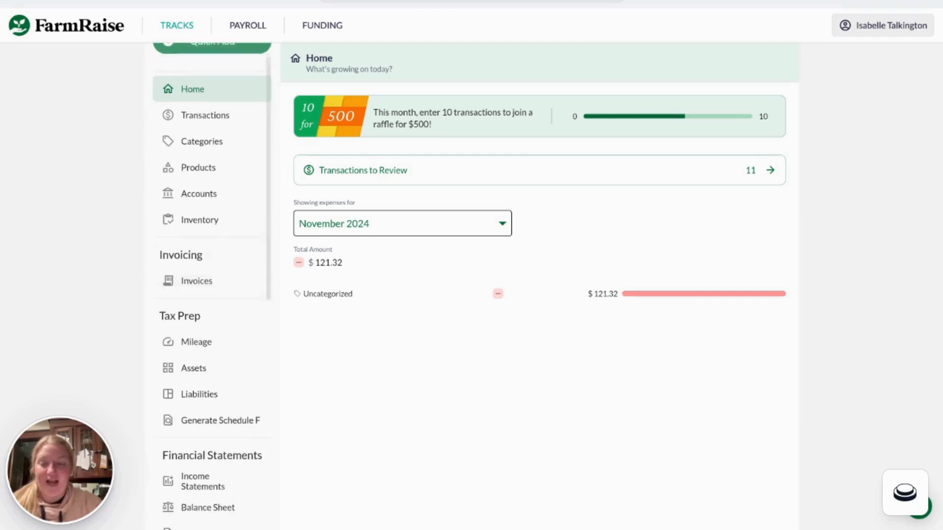
scroll(211, 302, "down", 7)
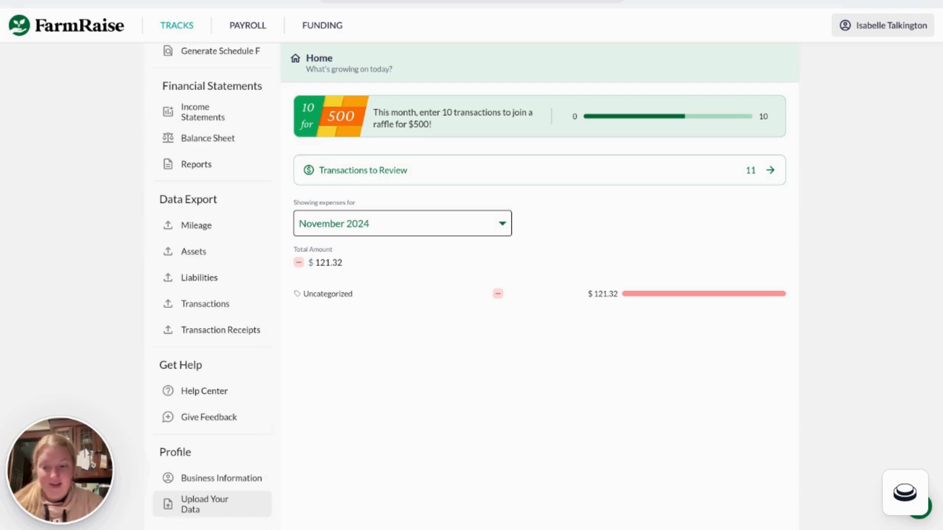
left_click(204, 506)
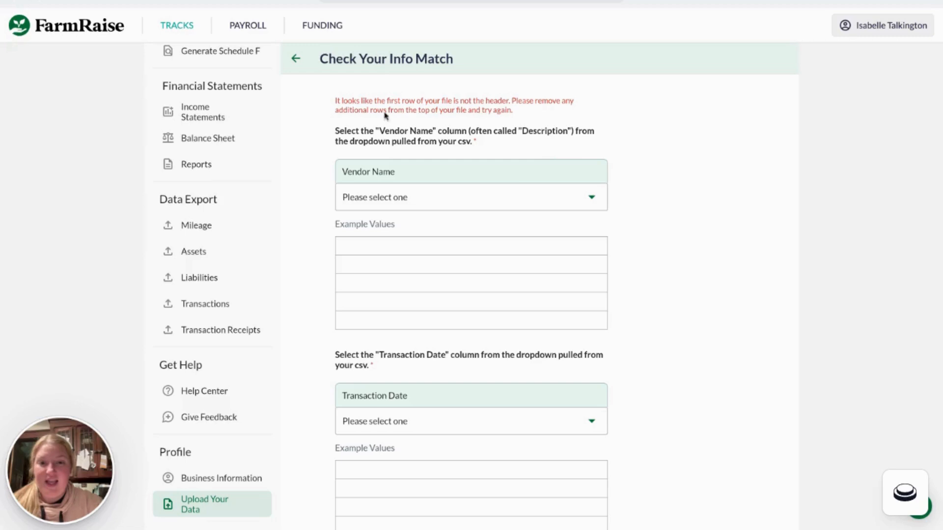
left_click(540, 192)
left_click(540, 192)
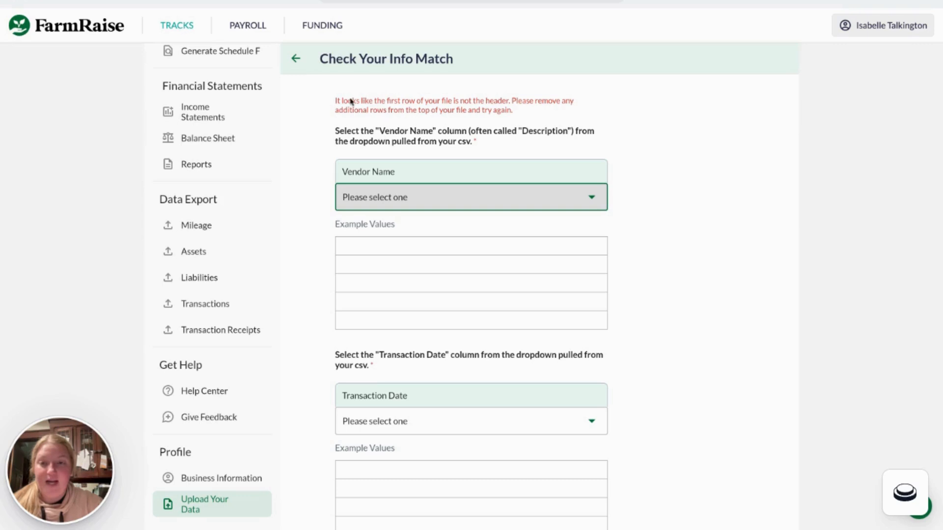
left_click(296, 59)
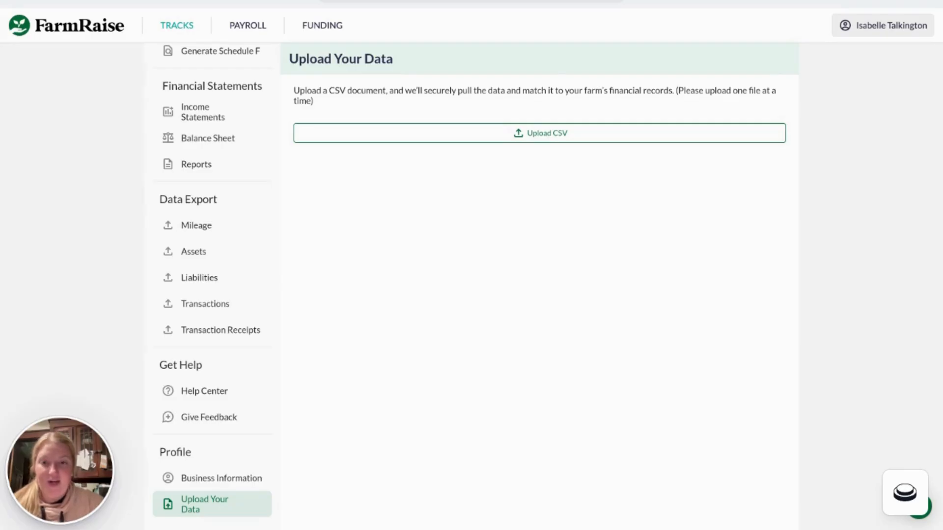
Upload the CSV file and match the Vendor Name field to its Description column
left_click(533, 139)
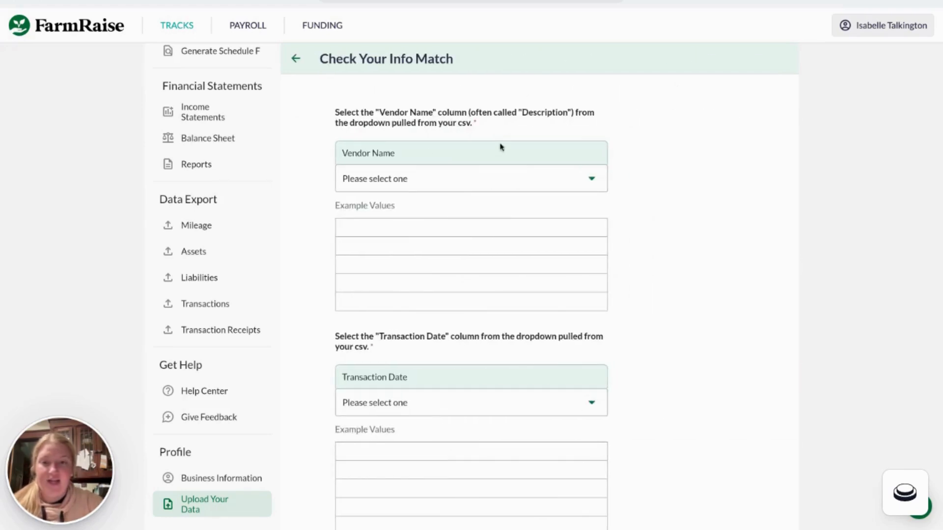
left_click(466, 183)
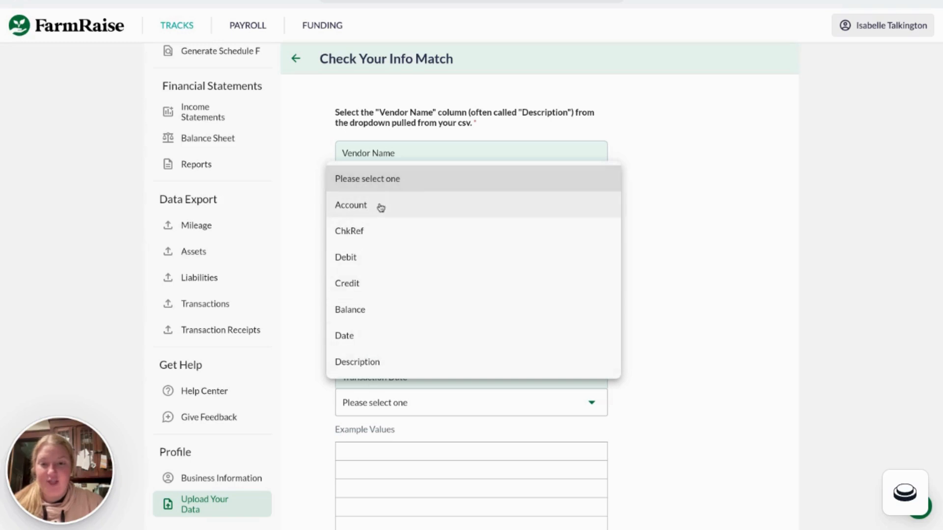
left_click(381, 364)
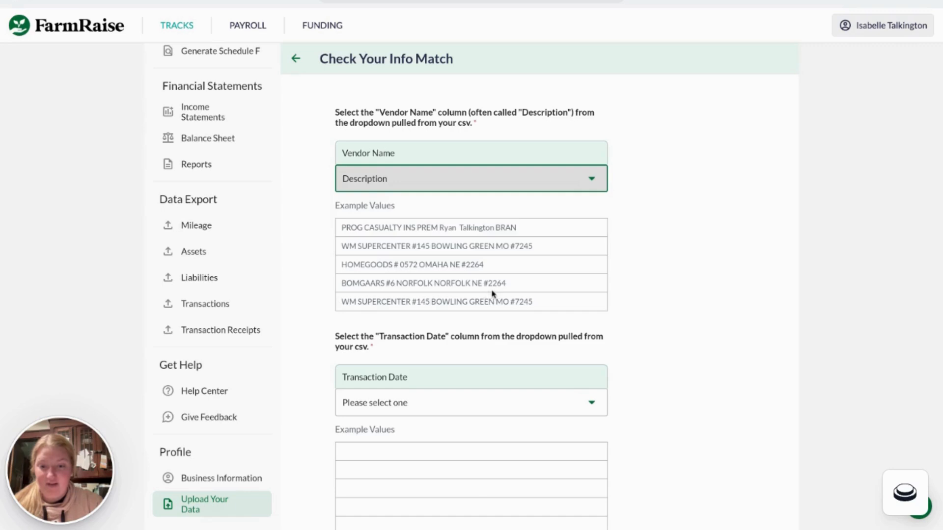
Match the Transaction Date field to the CSV's Date column
scroll(484, 297, "down", 3)
left_click(457, 268)
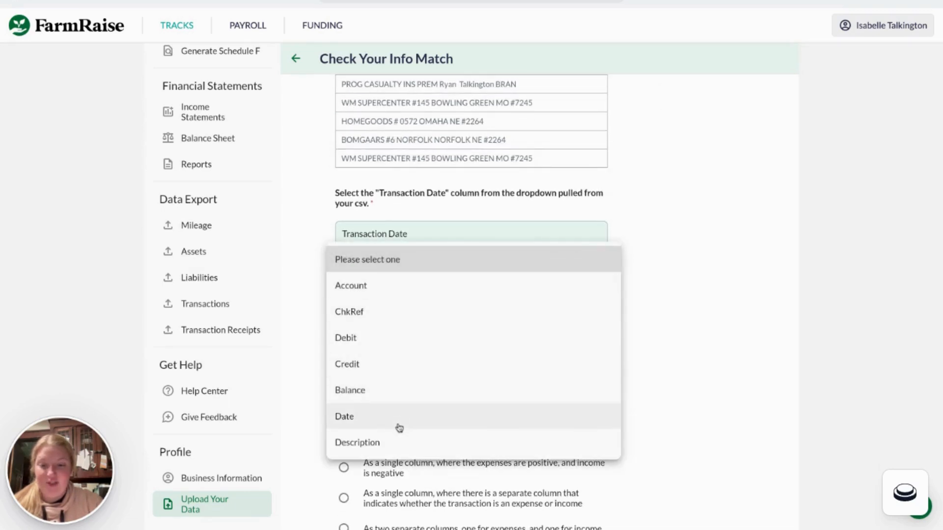
left_click(396, 422)
Declare the transactions as two separate columns, using Debit for expenses and Credit for income
scroll(415, 317, "down", 3)
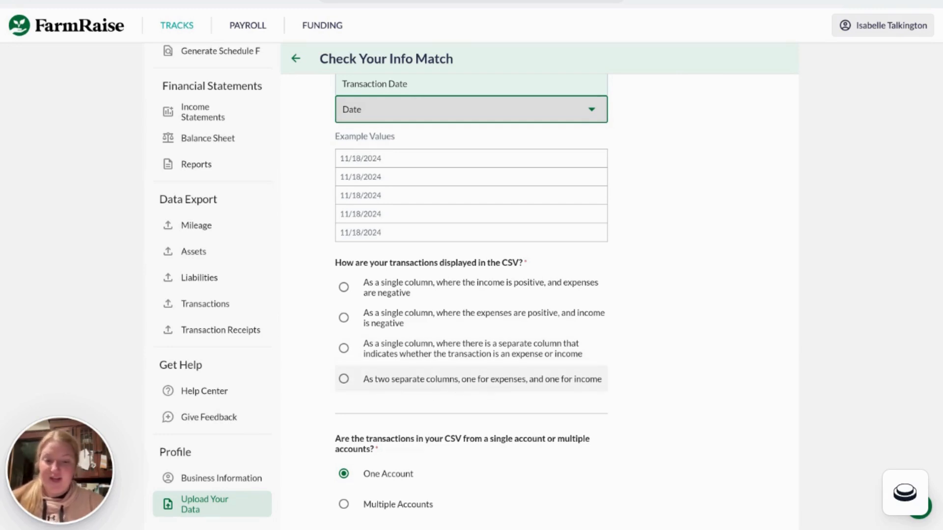
left_click(344, 378)
scroll(455, 358, "down", 3)
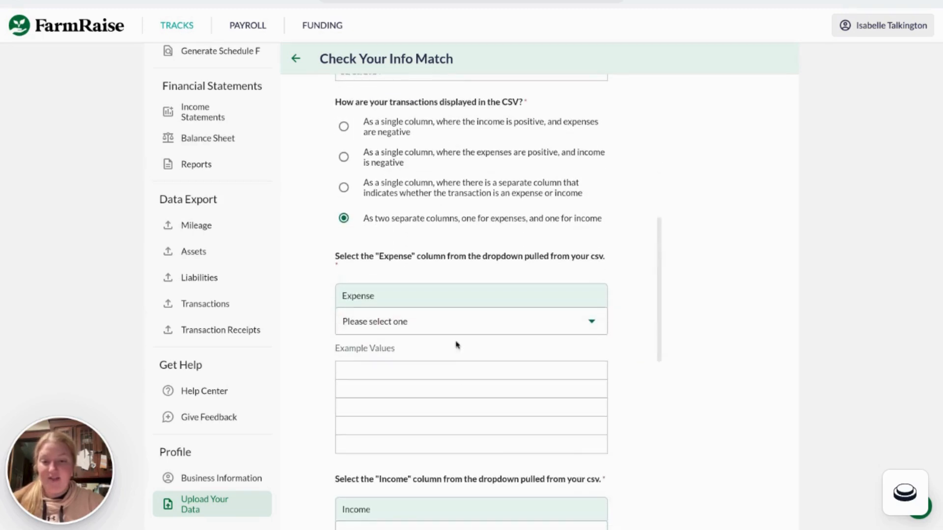
left_click(452, 321)
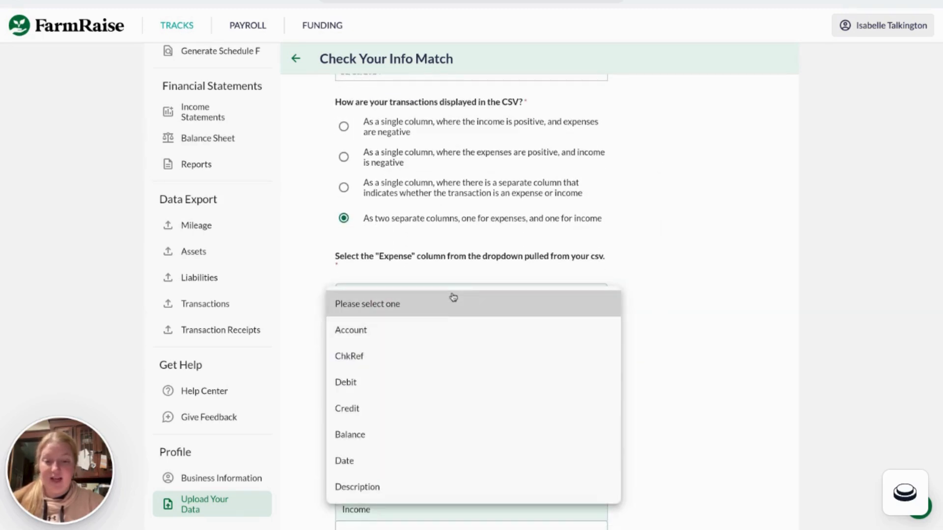
left_click(431, 387)
scroll(431, 387, "down", 4)
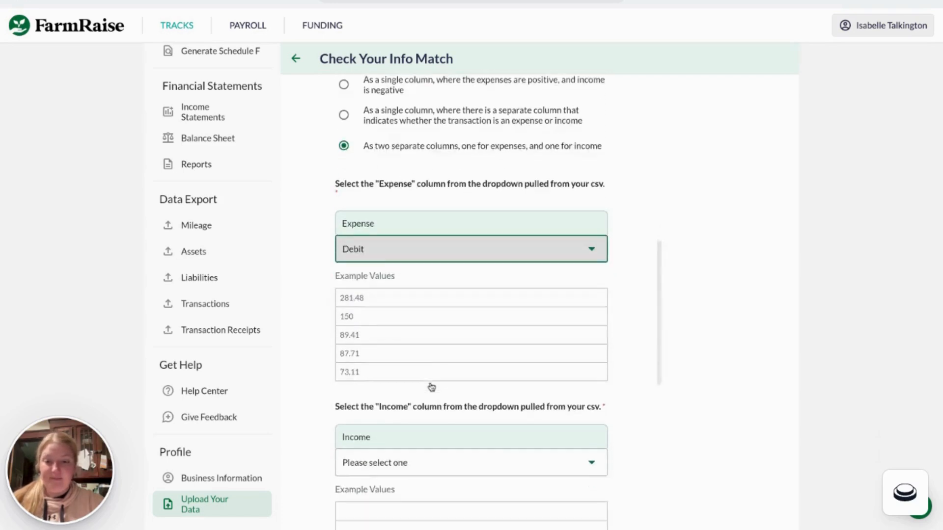
left_click(449, 352)
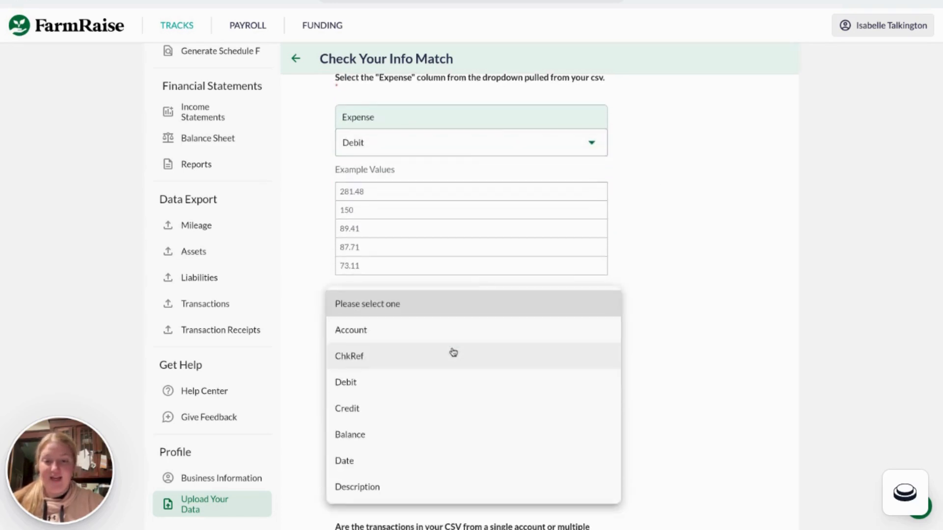
left_click(441, 408)
Assign the CSV's single-account transactions to the existing account "community state bank"
scroll(440, 398, "down", 5)
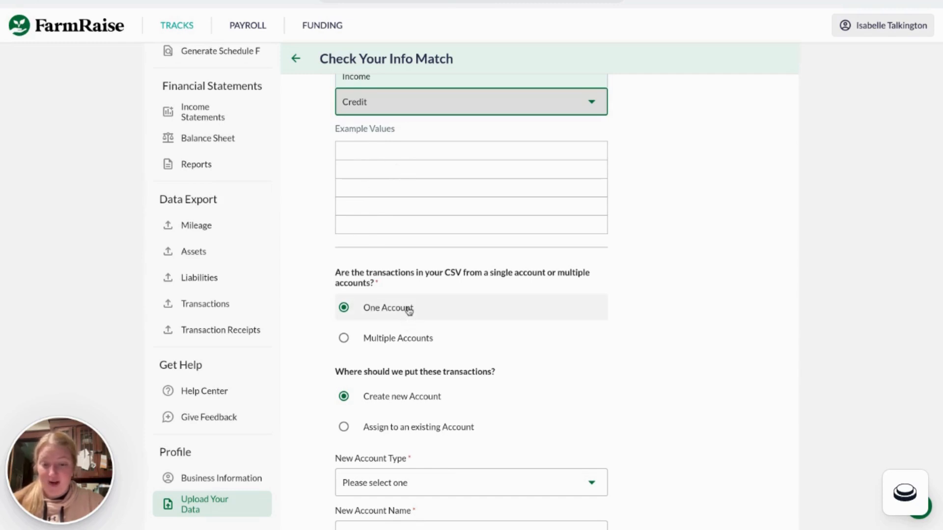
scroll(414, 427, "down", 2)
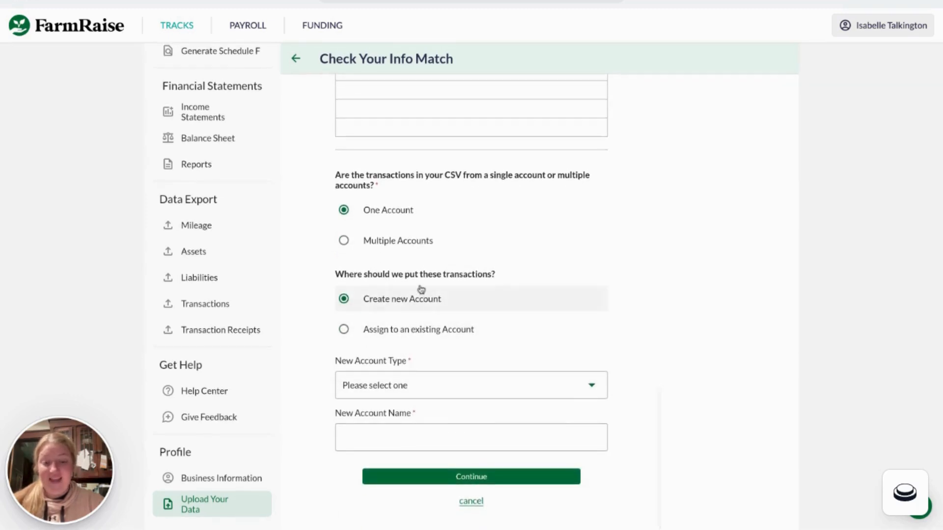
left_click(368, 331)
left_click(368, 437)
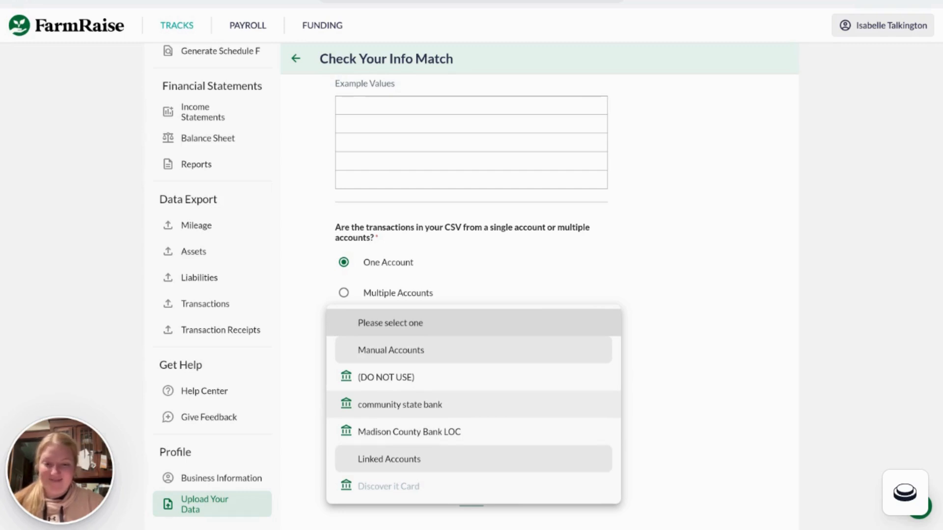
left_click(399, 404)
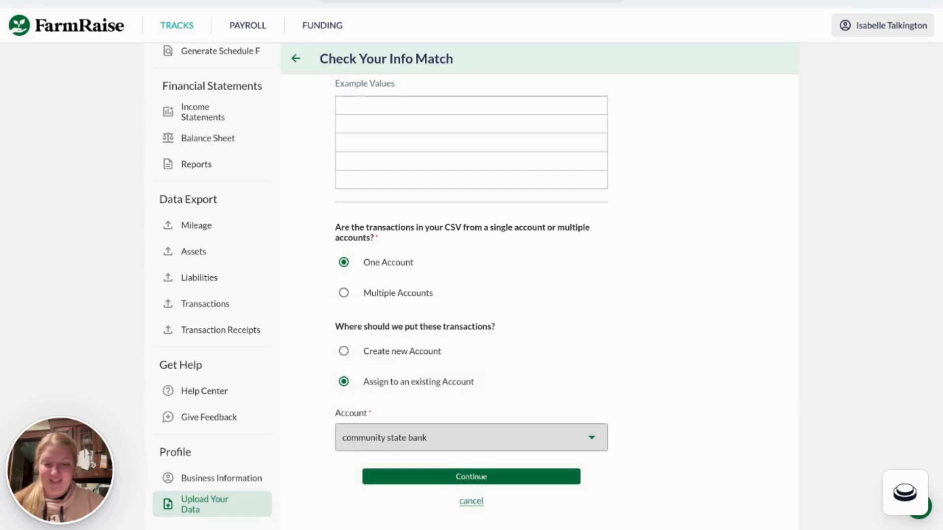
Continue to the import confirmation, choose Yes for applying categories and products, and proceed to categorizing expenses
left_click(499, 482)
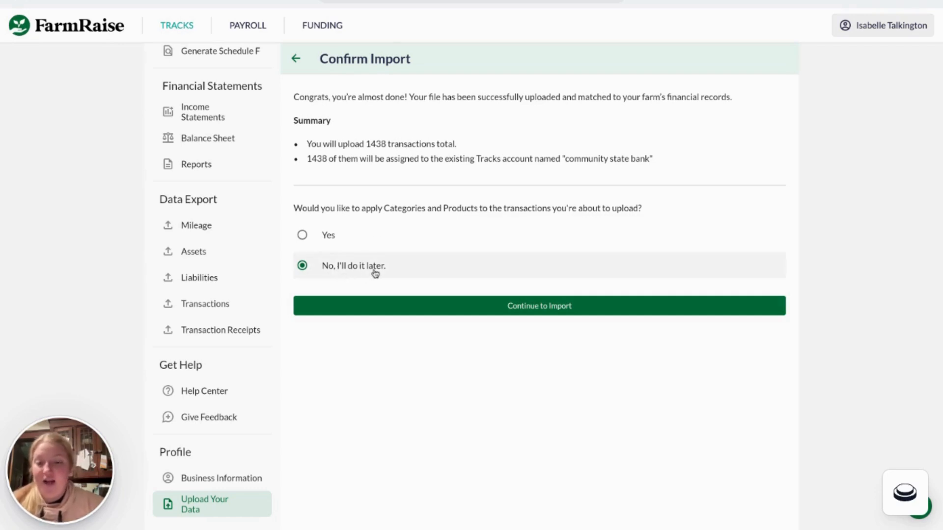
left_click(334, 235)
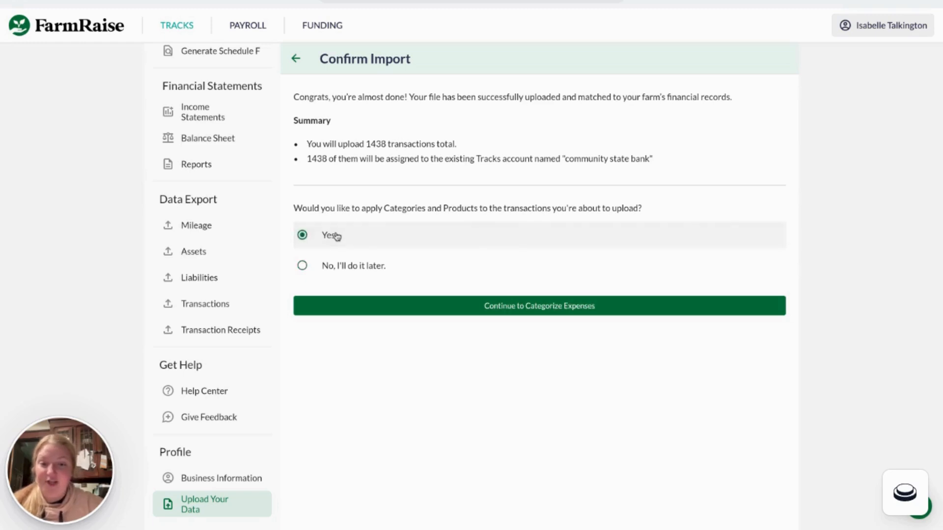
left_click(515, 308)
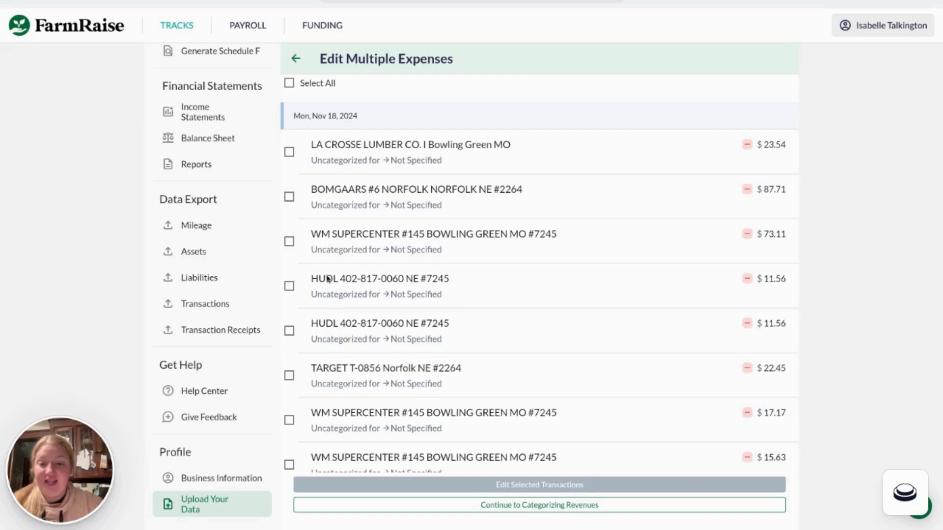
Select the five Walmart expenses of Nov 18, 2024 for $17.17, $15.63, $24.07, $150.00 and $36.75
scroll(364, 417, "down", 4)
scroll(364, 416, "down", 5)
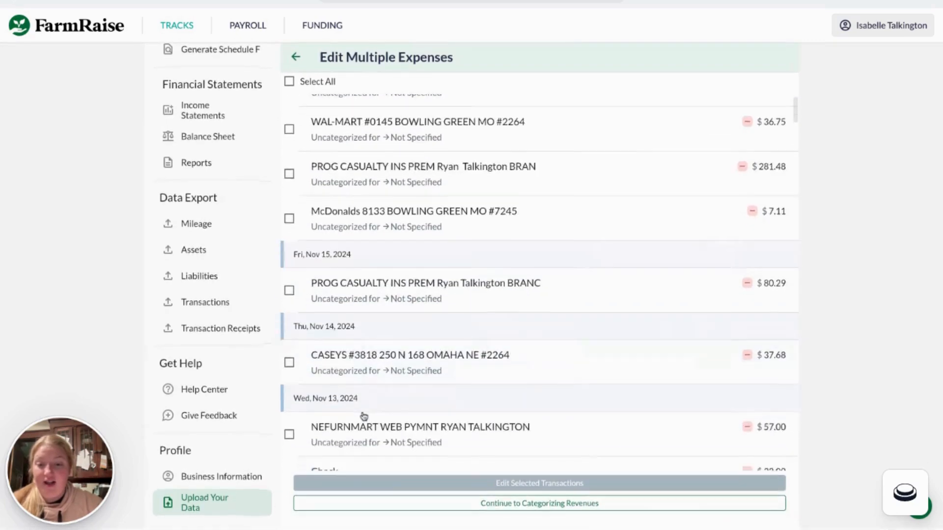
scroll(364, 417, "up", 5)
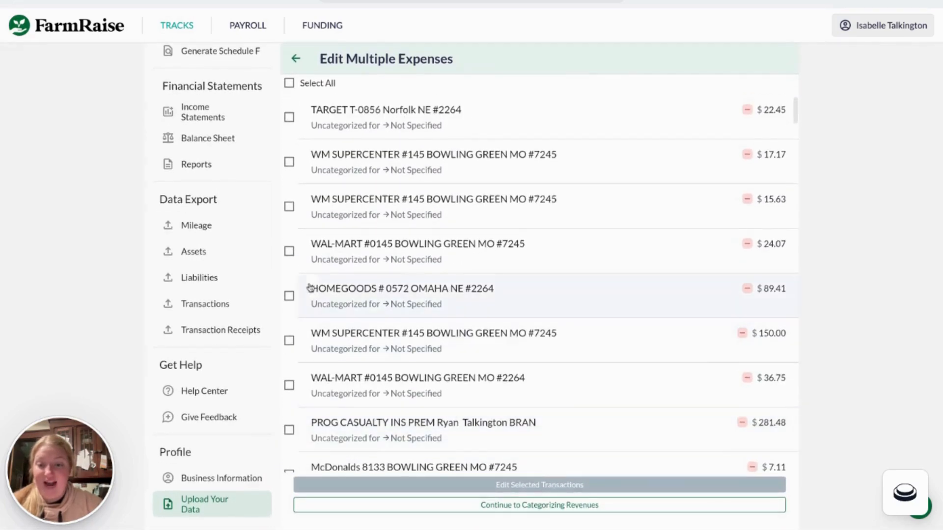
left_click(289, 251)
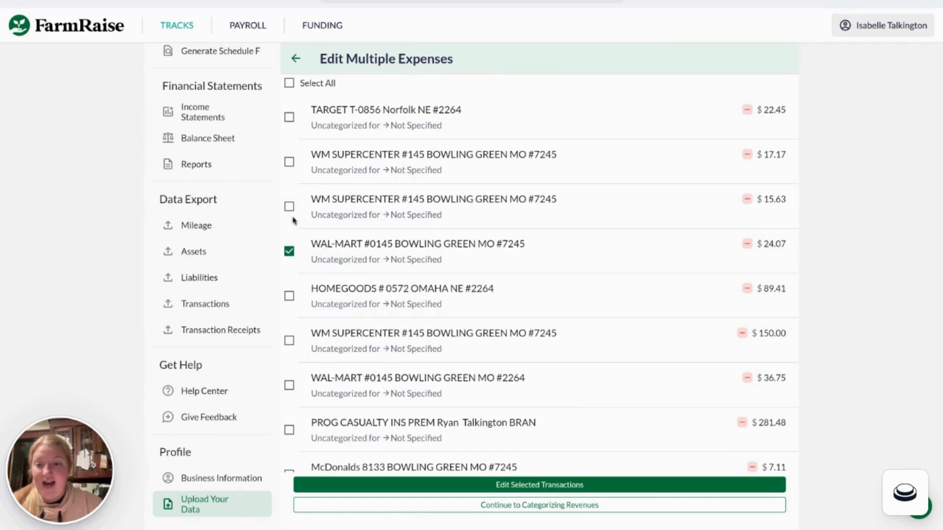
left_click(288, 206)
left_click(289, 162)
left_click(290, 342)
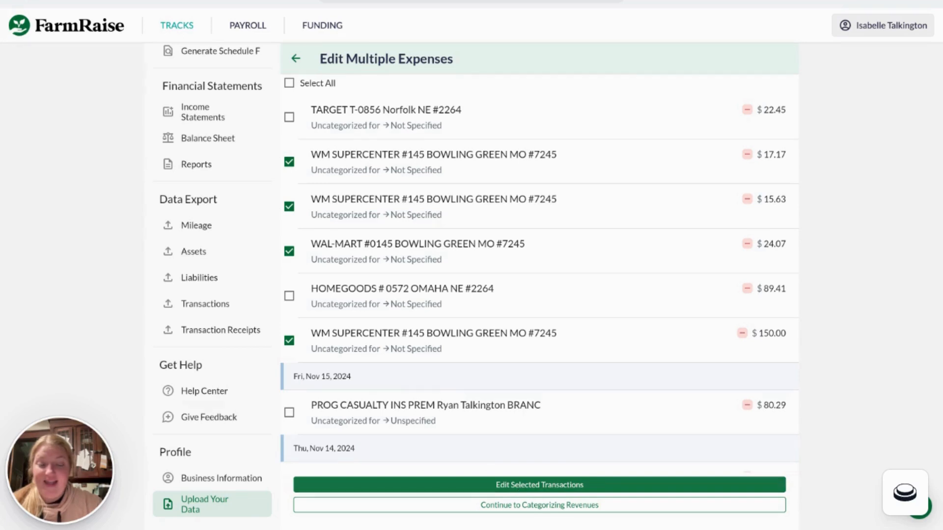
Edit the selected expenses together, assign them the Groceries category and save
left_click(446, 151)
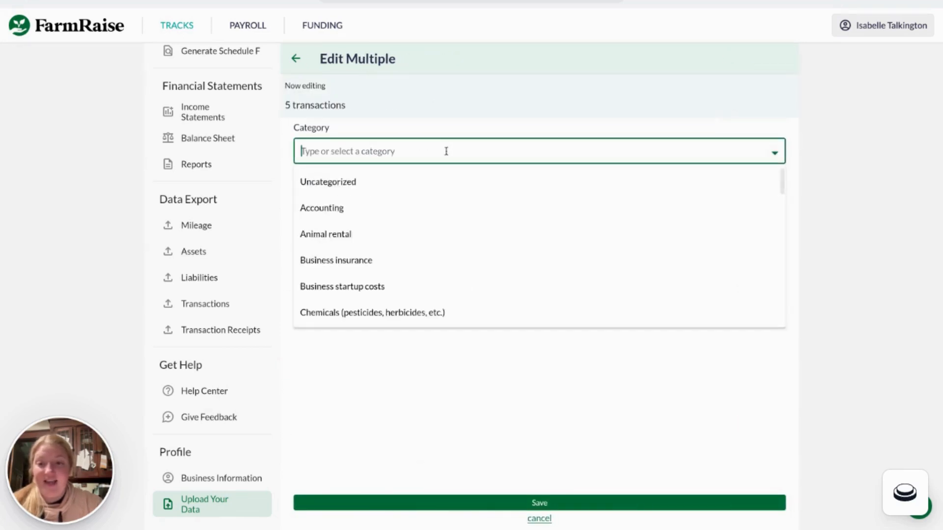
scroll(419, 310, "down", 7)
scroll(421, 310, "down", 12)
scroll(420, 309, "up", 3)
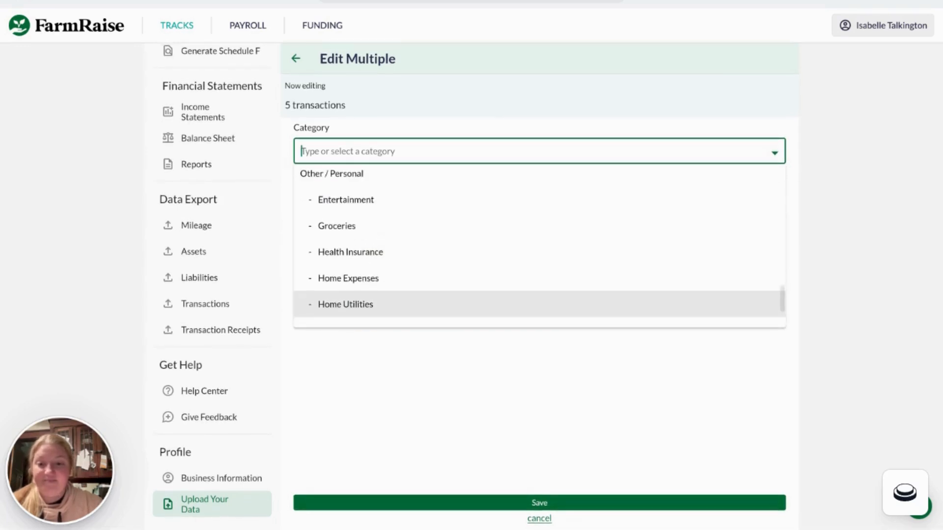
left_click(396, 231)
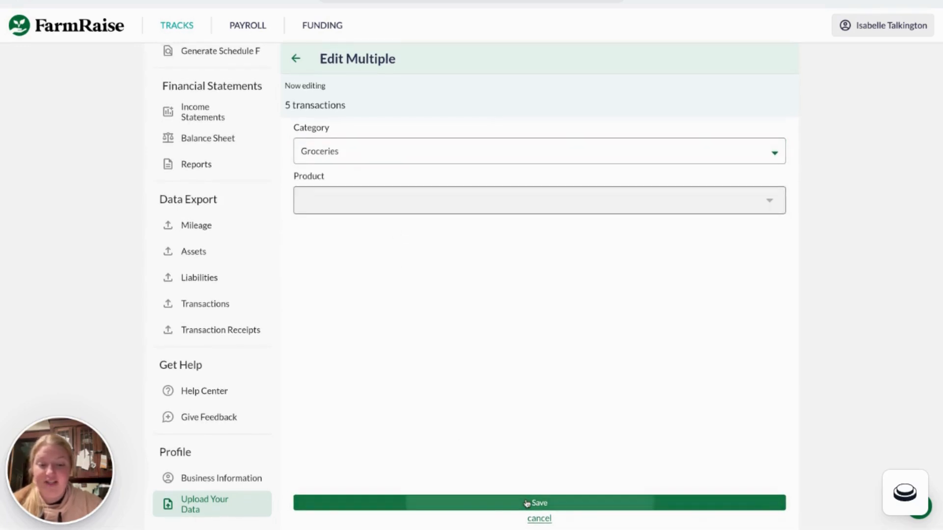
left_click(509, 508)
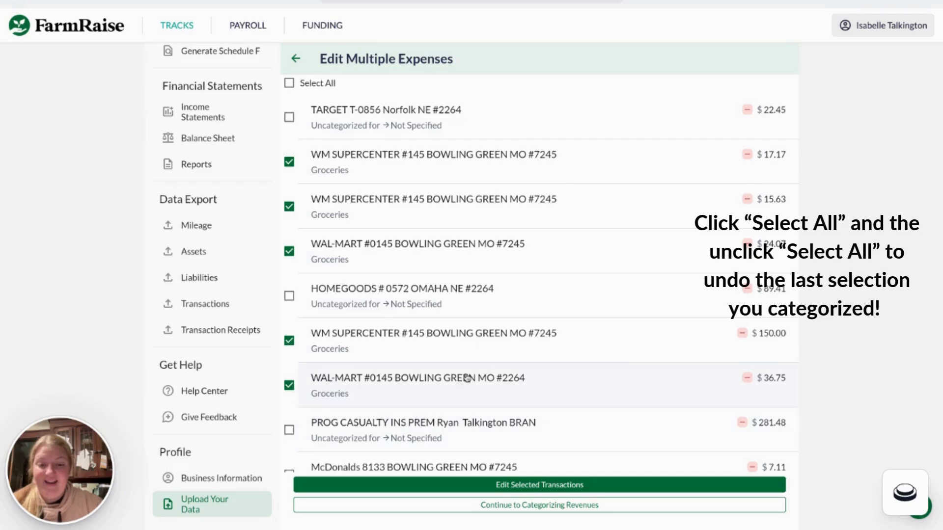
Deselect the already categorized Walmart expenses of $17.17, $15.63, $150.00 and $36.75 dated Nov 18, 2024
scroll(467, 378, "down", 6)
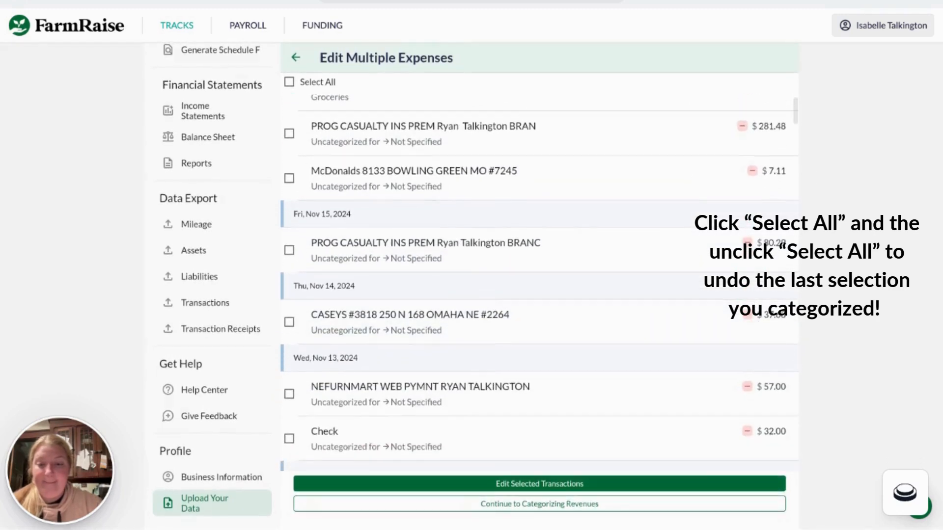
scroll(539, 275, "up", 10)
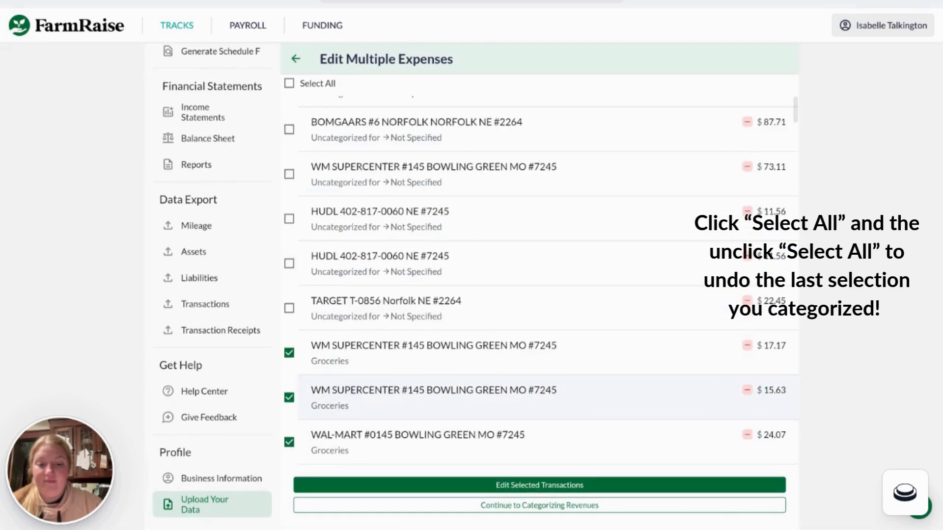
scroll(490, 448, "up", 1)
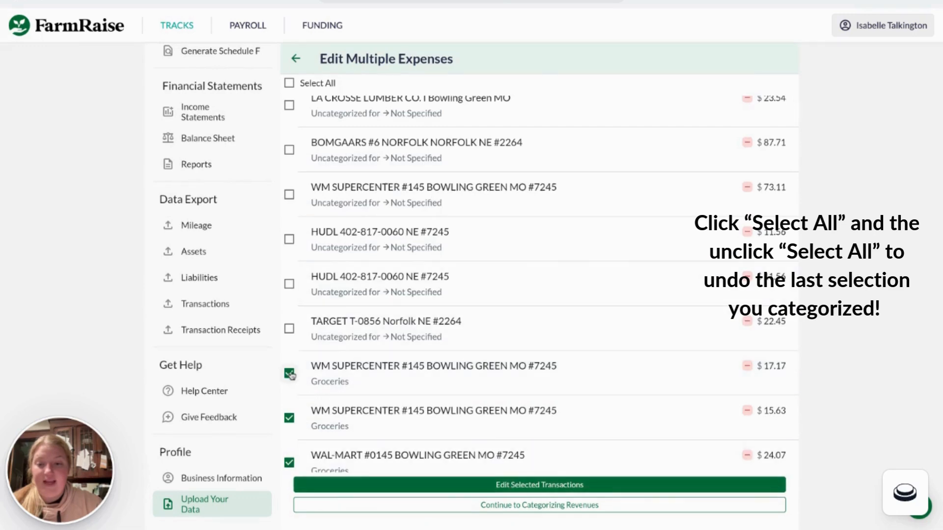
scroll(302, 227, "up", 2)
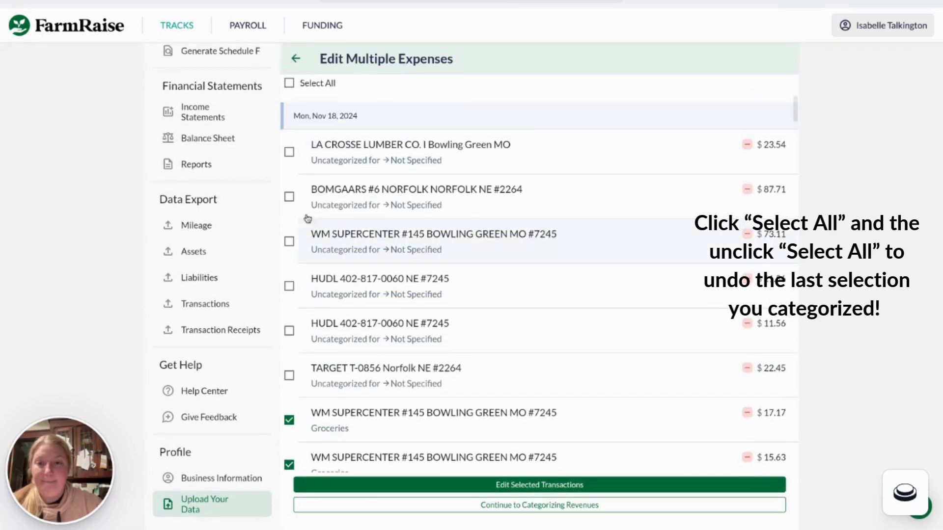
scroll(309, 442, "down", 5)
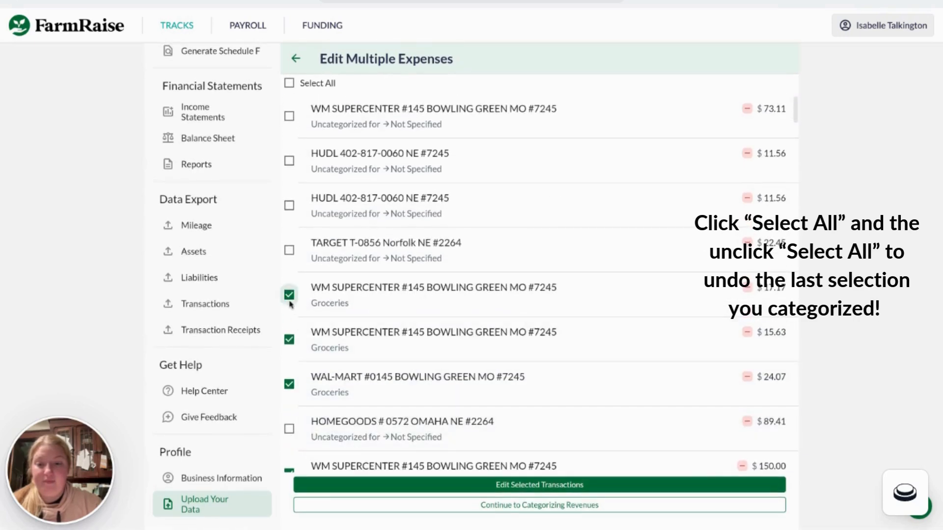
left_click(289, 296)
left_click(290, 340)
left_click(290, 385)
left_click(290, 385)
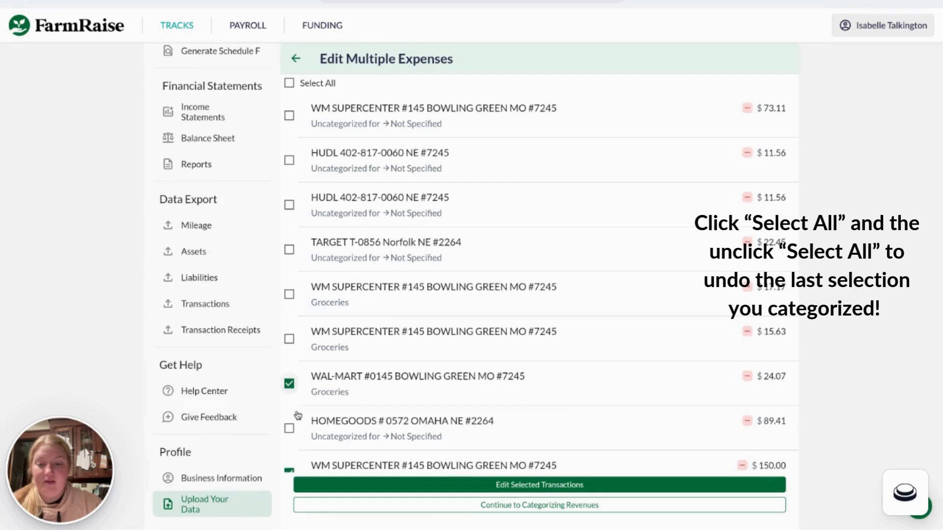
scroll(298, 416, "down", 6)
left_click(290, 212)
left_click(288, 168)
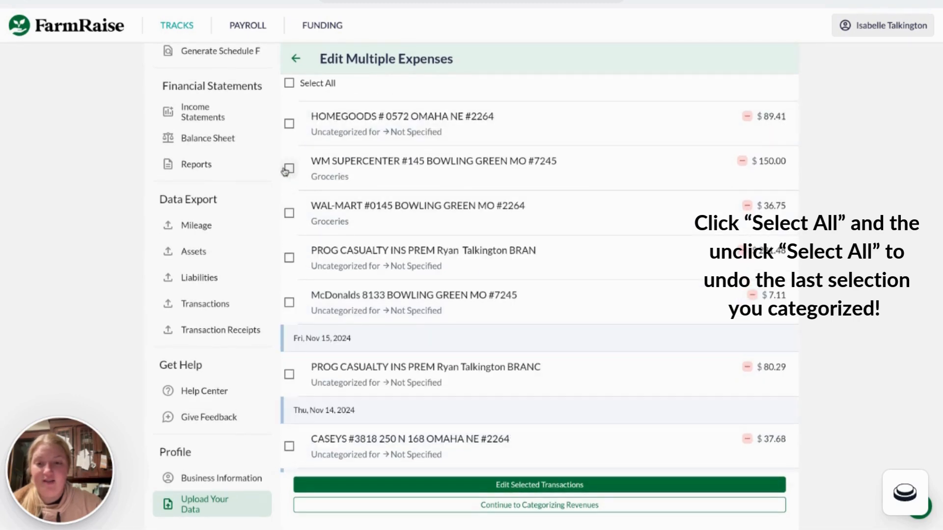
Select the Pike County insurance expense of $34.44 and the PROG CASUALTY insurance expenses of $80.29 and $281.48
scroll(319, 319, "down", 5)
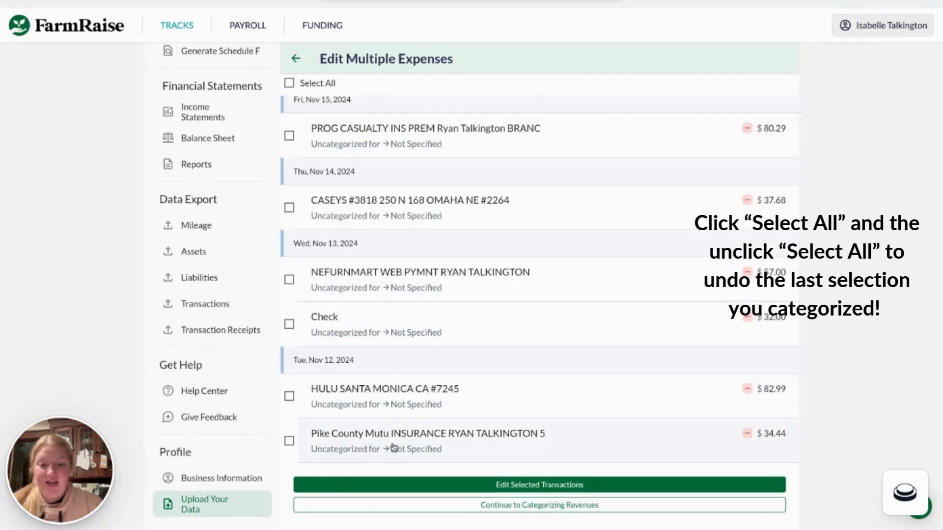
left_click(319, 426)
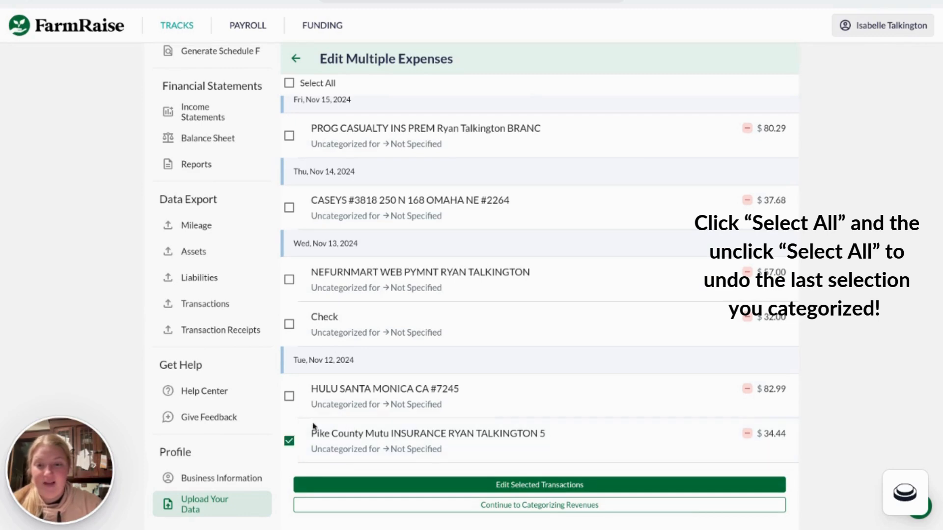
scroll(317, 329, "up", 3)
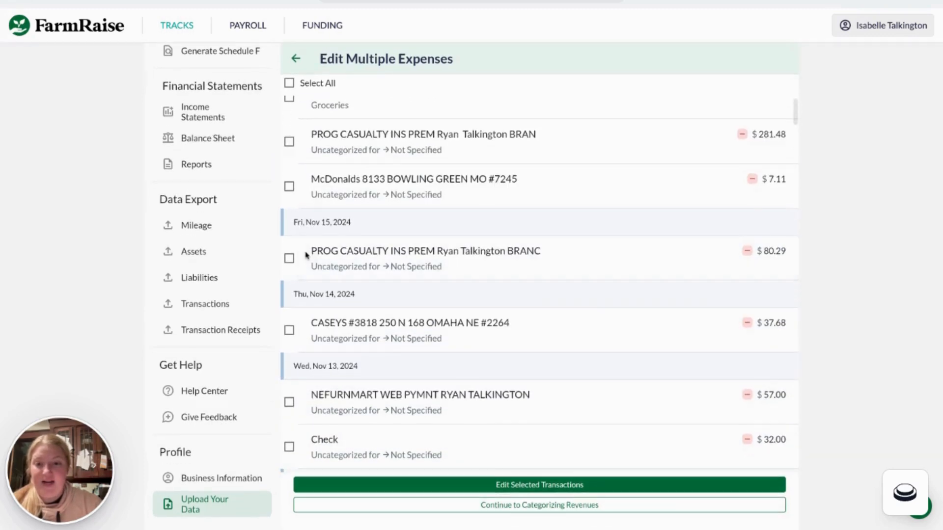
left_click(289, 259)
scroll(339, 195, "up", 1)
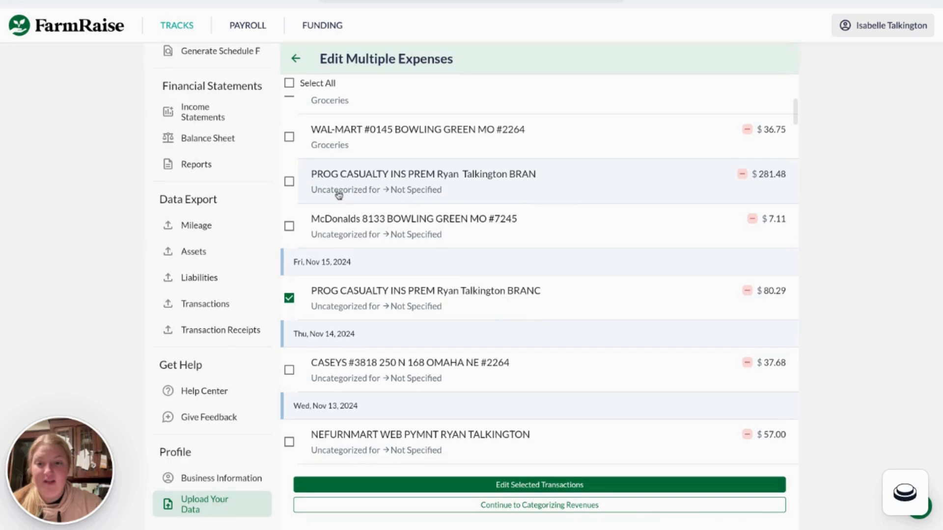
left_click(339, 196)
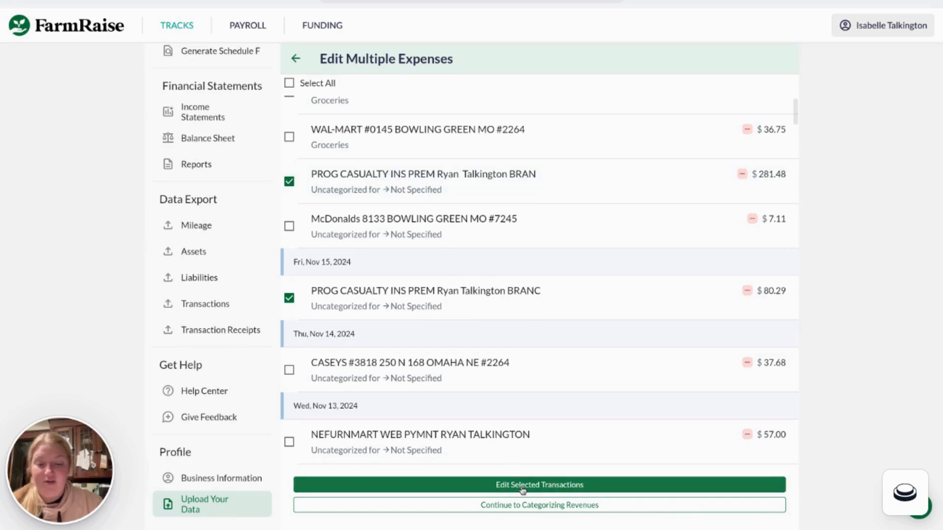
Edit the selected expenses together with the Business insurance category, save, and continue to categorizing revenues
left_click(523, 486)
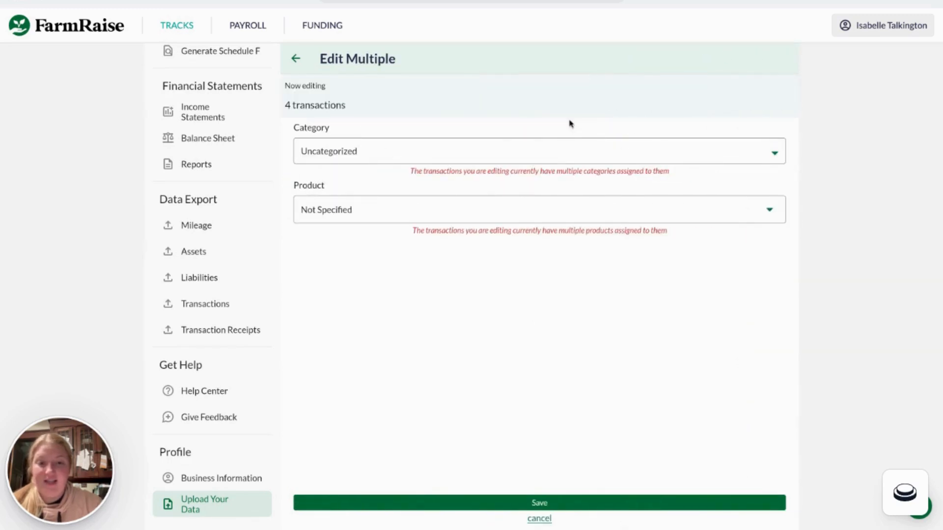
left_click(606, 149)
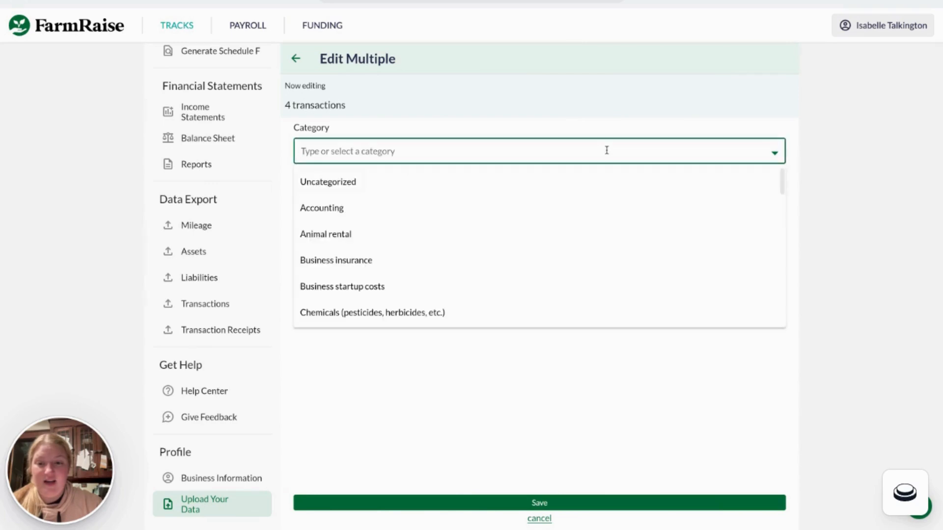
scroll(502, 284, "down", 4)
scroll(502, 283, "down", 5)
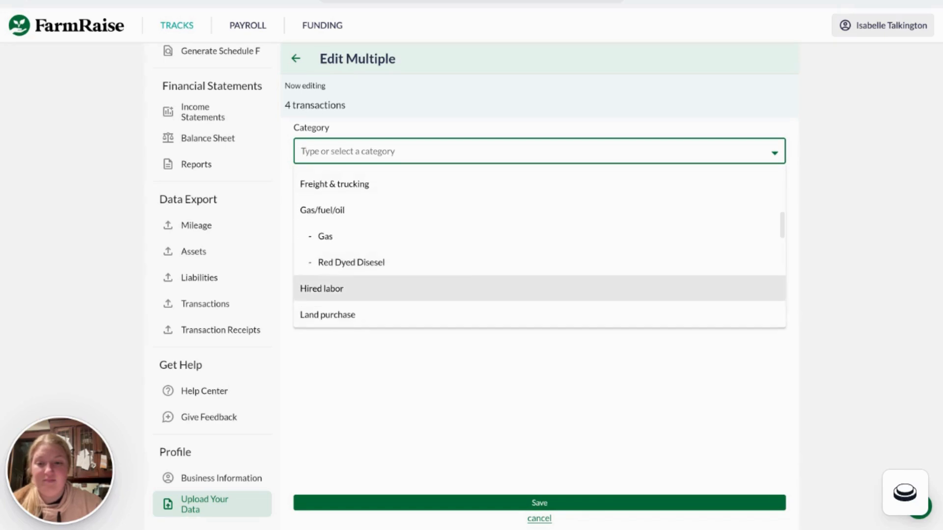
scroll(501, 284, "down", 3)
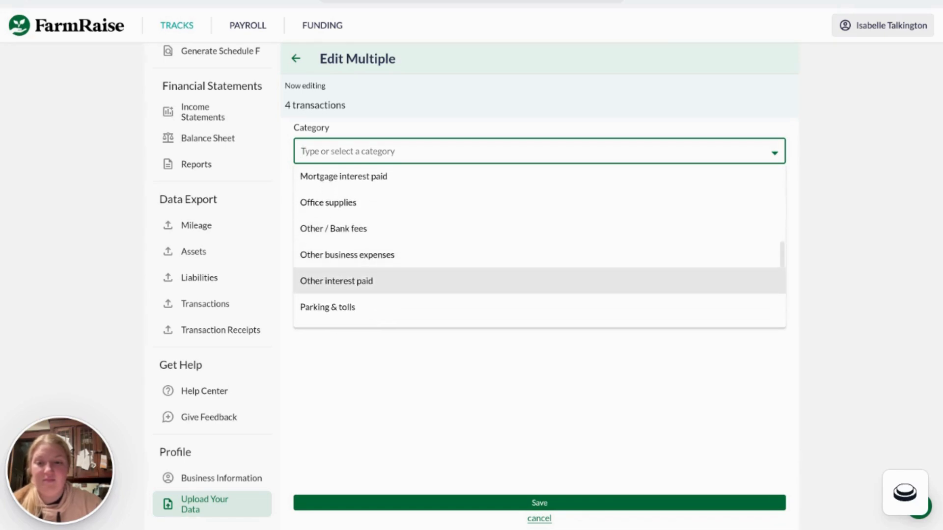
scroll(501, 275, "down", 4)
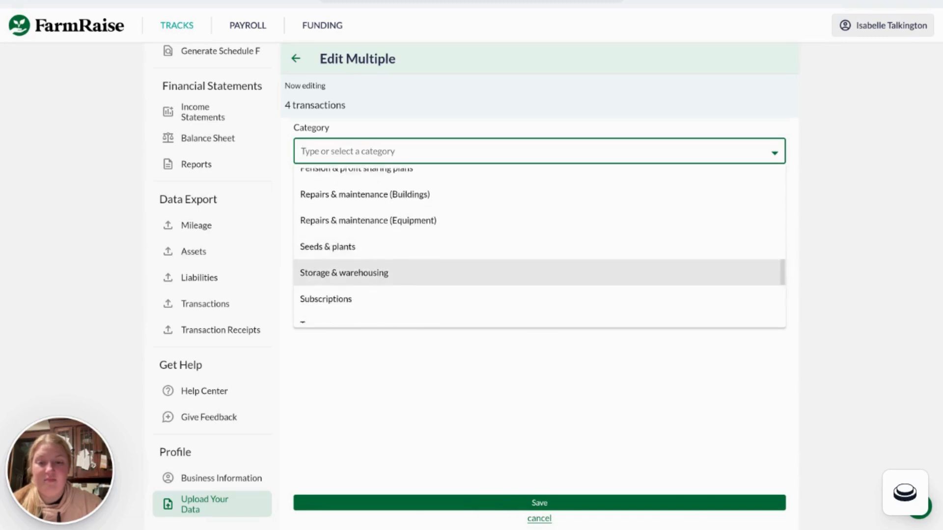
scroll(501, 275, "down", 4)
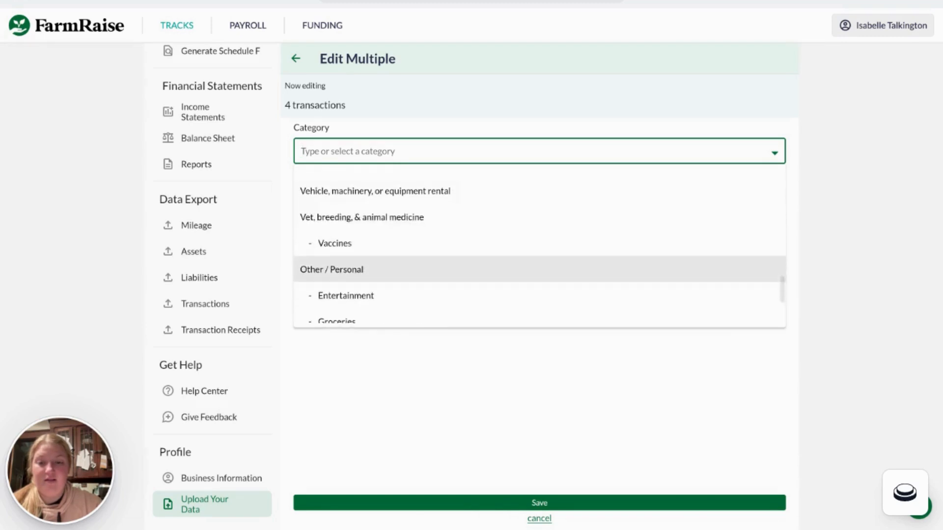
scroll(501, 280, "up", 12)
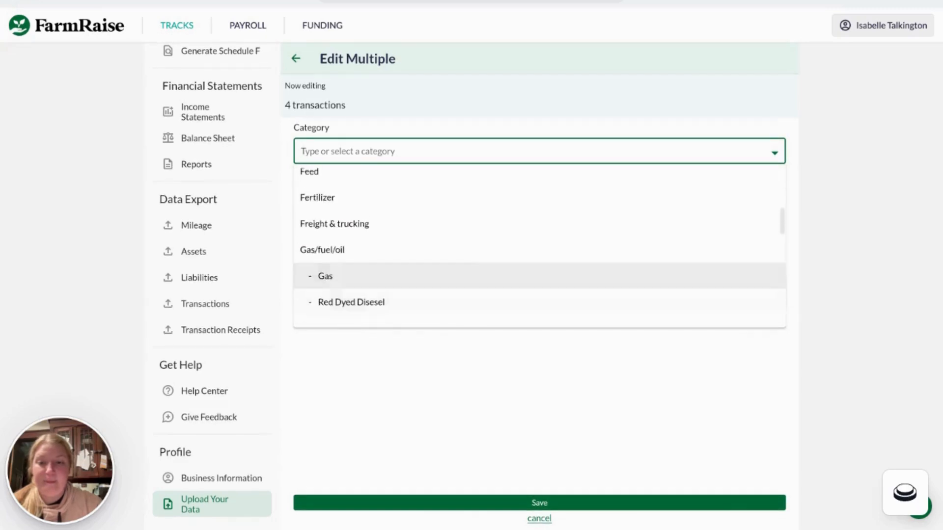
scroll(501, 294, "up", 3)
scroll(501, 287, "up", 2)
scroll(502, 288, "down", 2)
scroll(488, 254, "up", 5)
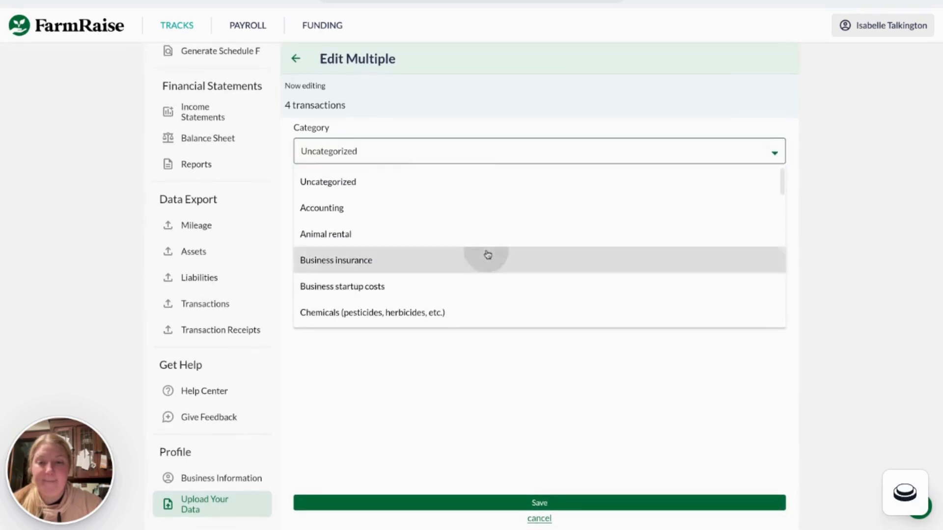
left_click(487, 254)
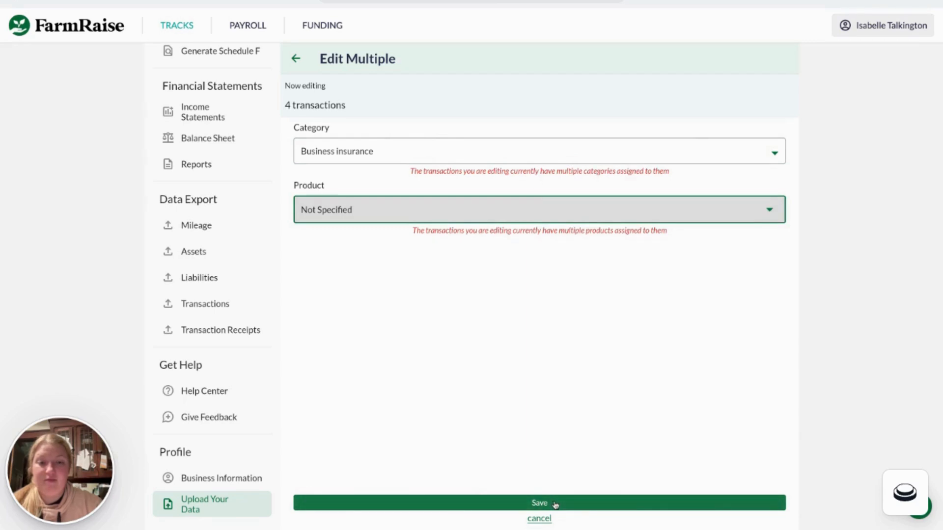
left_click(576, 497)
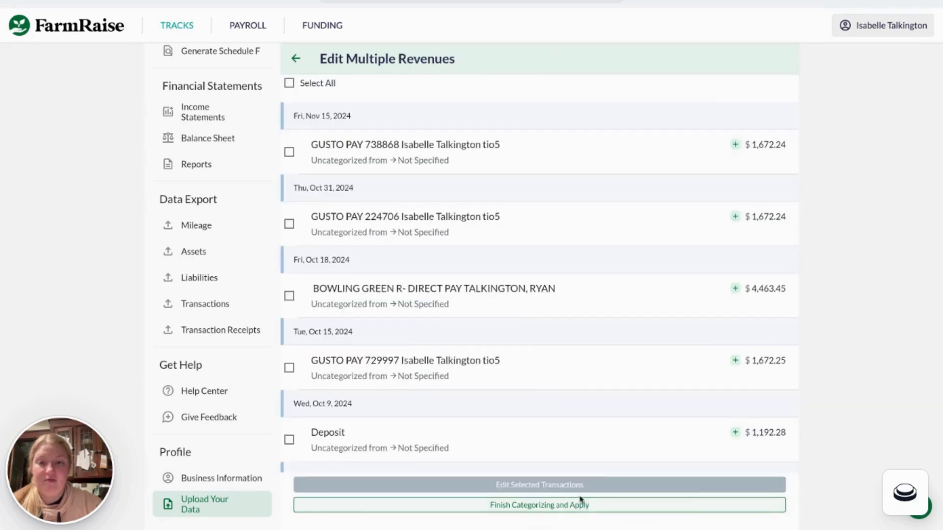
Leave the revenues uncategorized, finish categorizing and apply, and go to the homepage
scroll(521, 408, "down", 1)
scroll(520, 408, "up", 1)
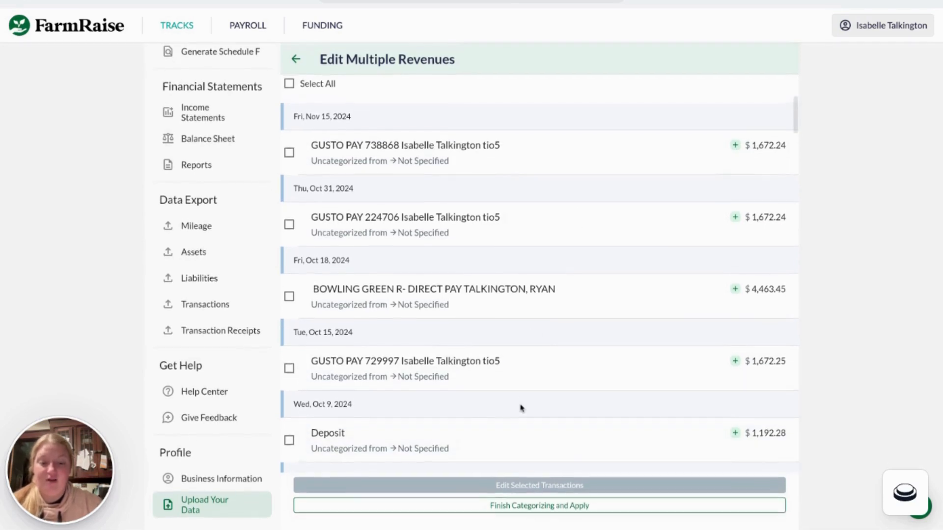
left_click(555, 506)
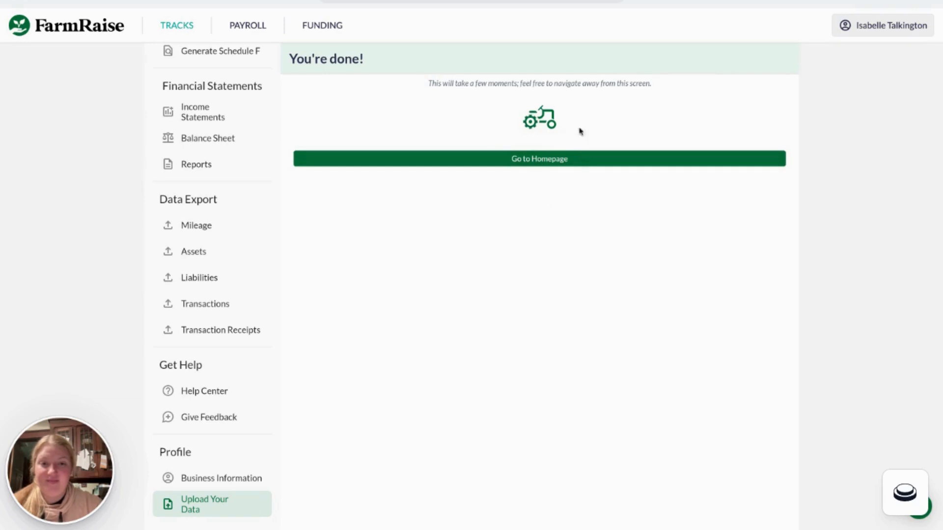
left_click(558, 163)
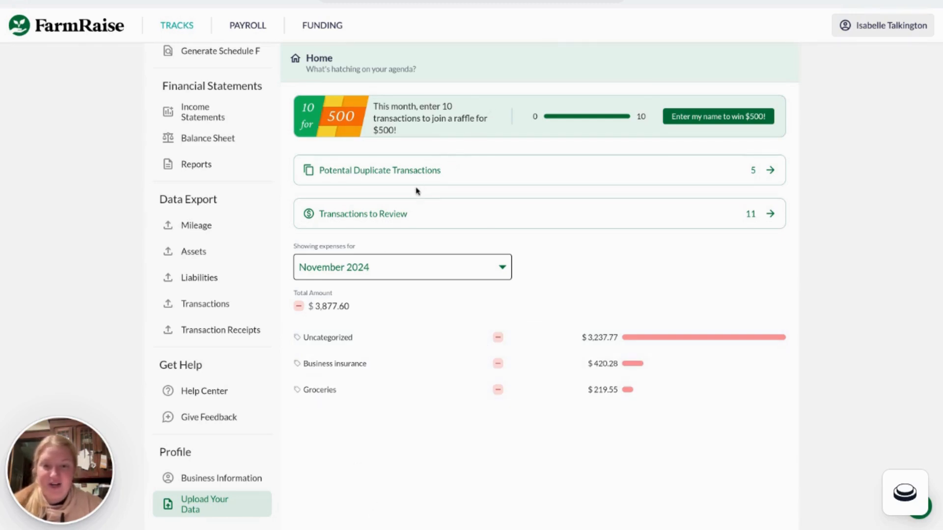
Examine the potential duplicate transactions and the transactions to review, returning to the home page after each
left_click(759, 175)
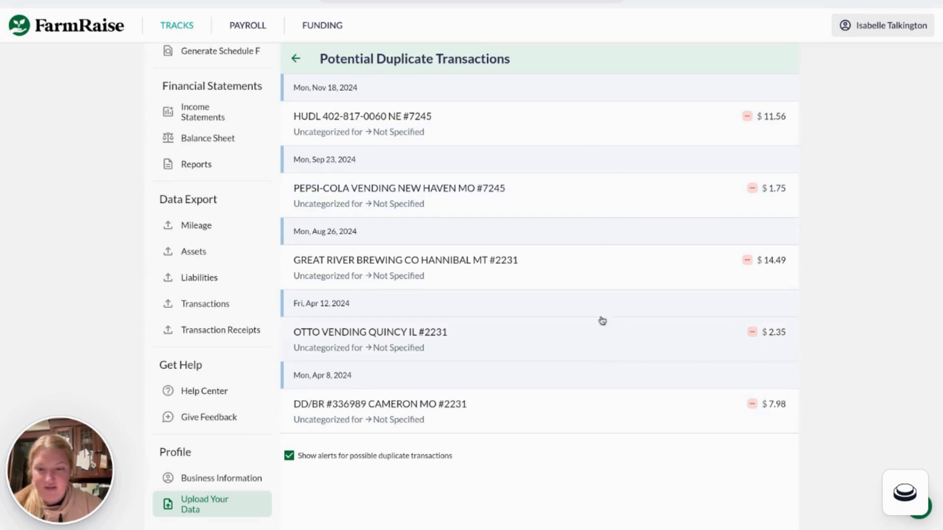
left_click(296, 58)
left_click(506, 209)
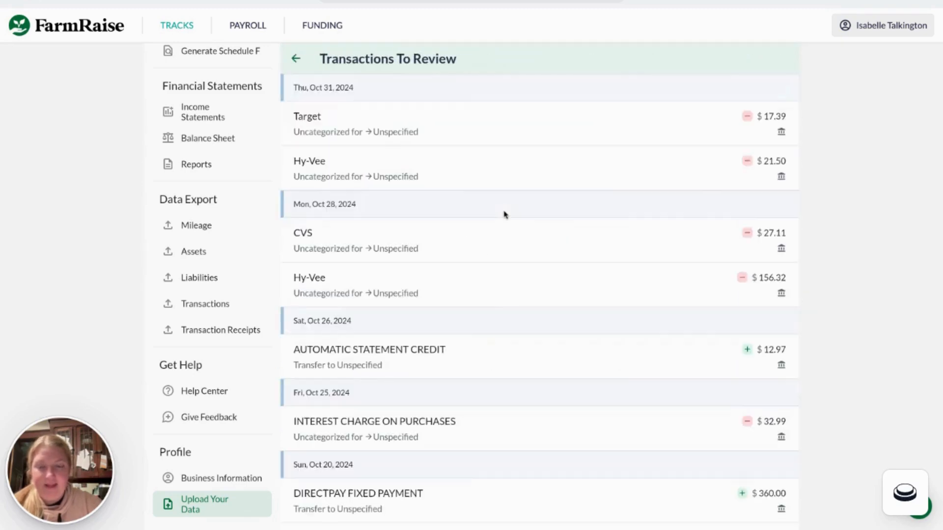
scroll(416, 334, "down", 4)
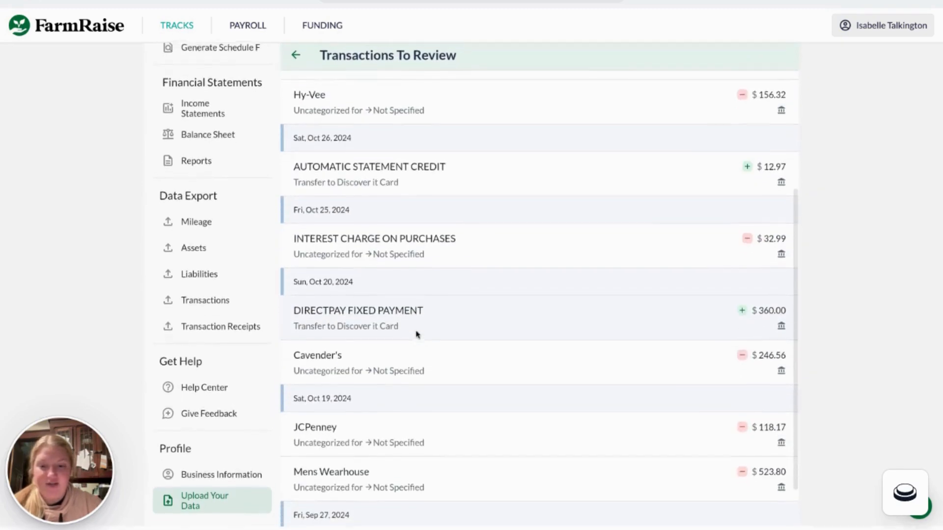
scroll(539, 302, "up", 4)
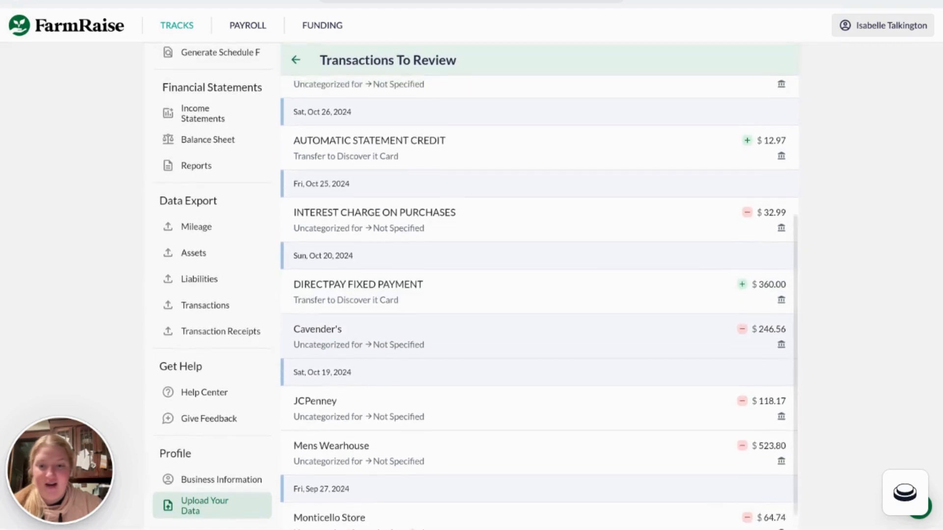
left_click(298, 58)
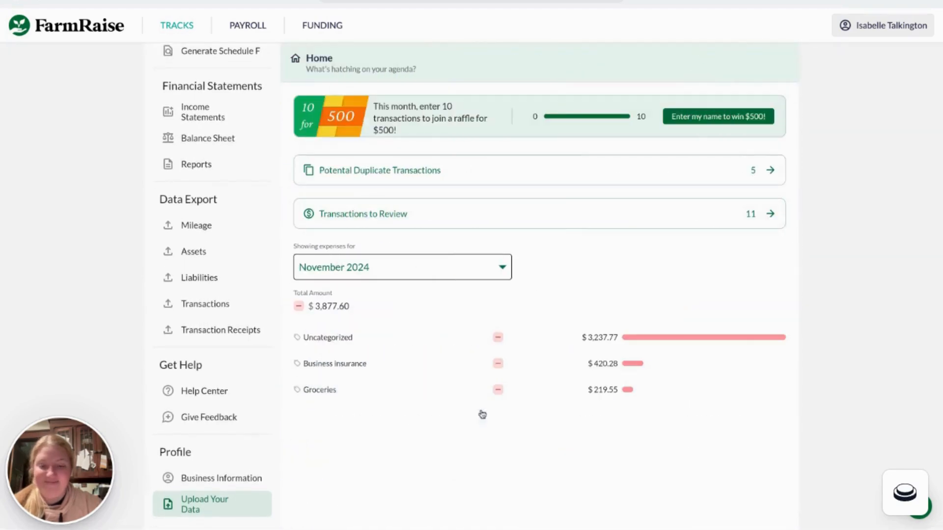
Look through the uncategorized November 2024 transactions and the available months, and return to the home page
left_click(524, 350)
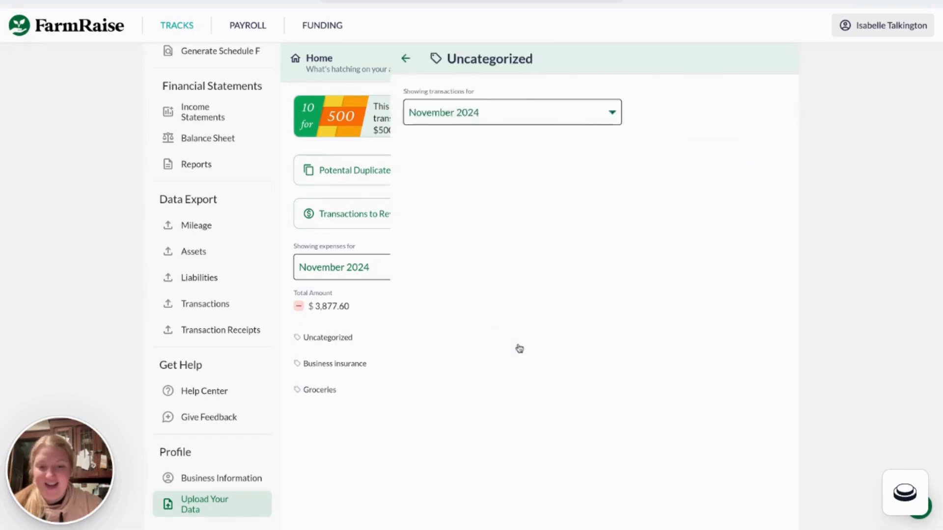
scroll(518, 295, "down", 20)
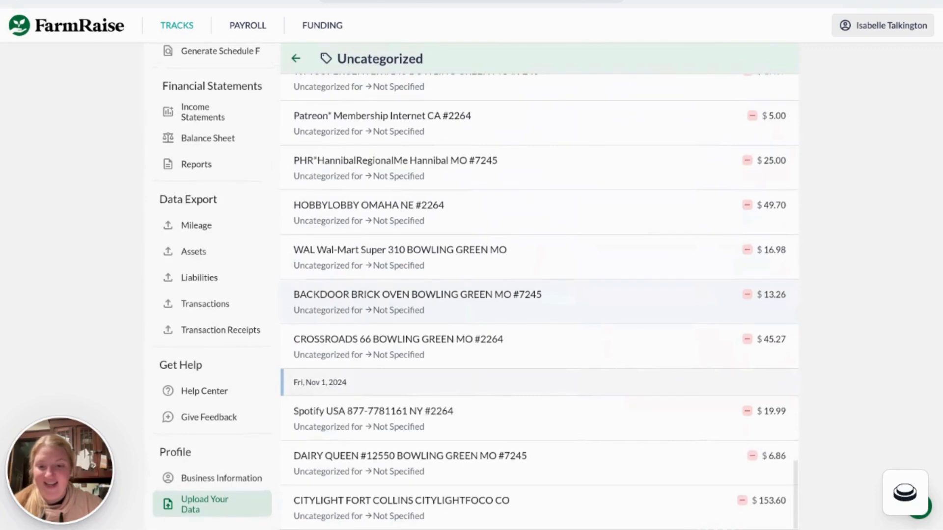
scroll(519, 290, "up", 10)
scroll(442, 246, "up", 5)
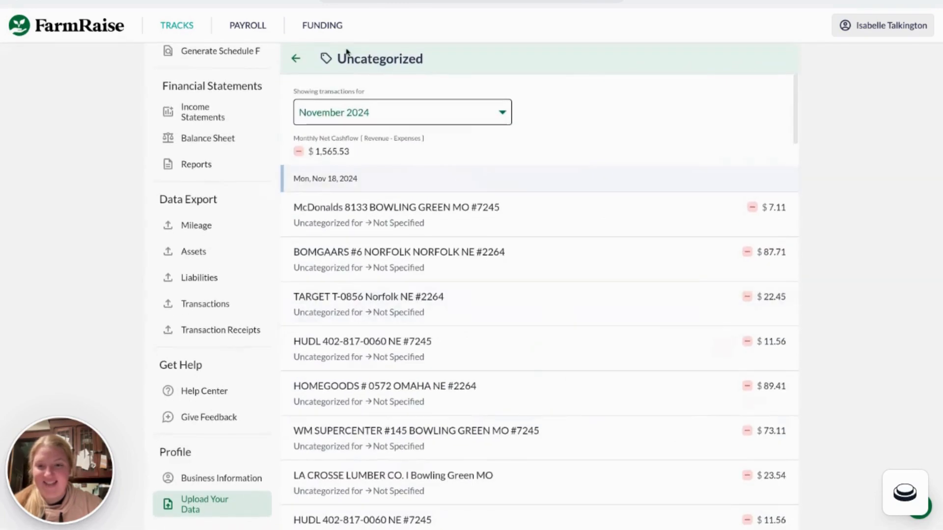
left_click(364, 121)
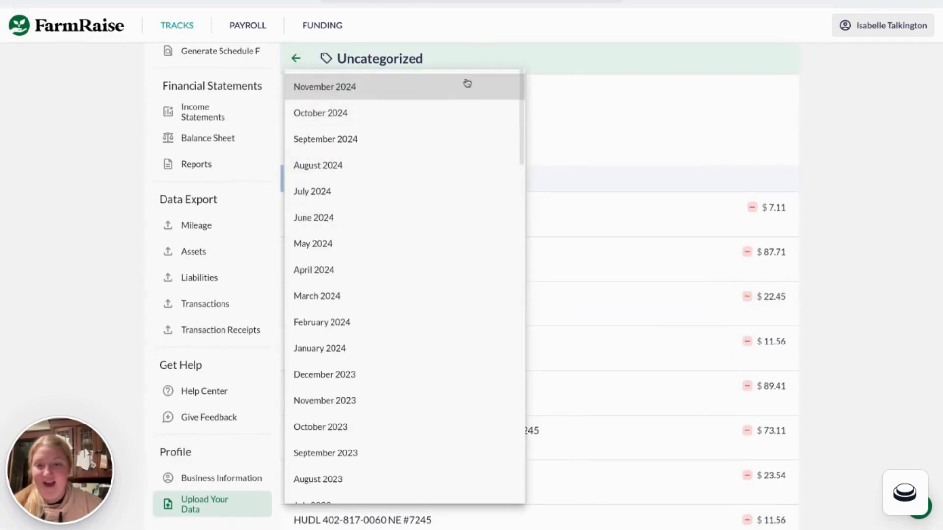
left_click(629, 87)
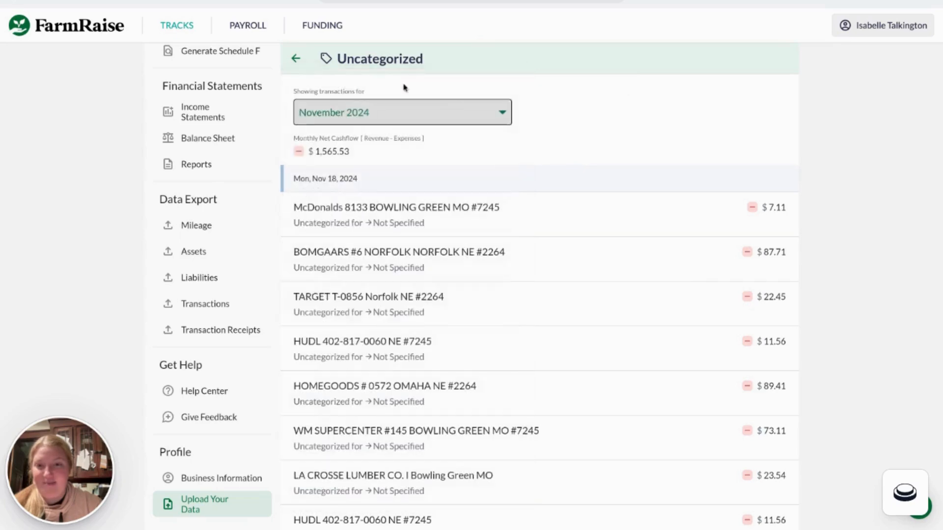
left_click(296, 58)
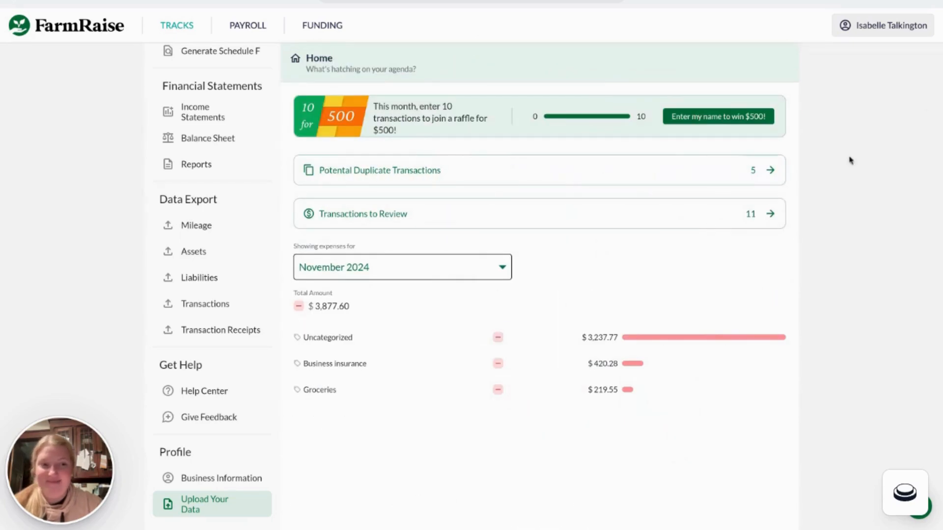